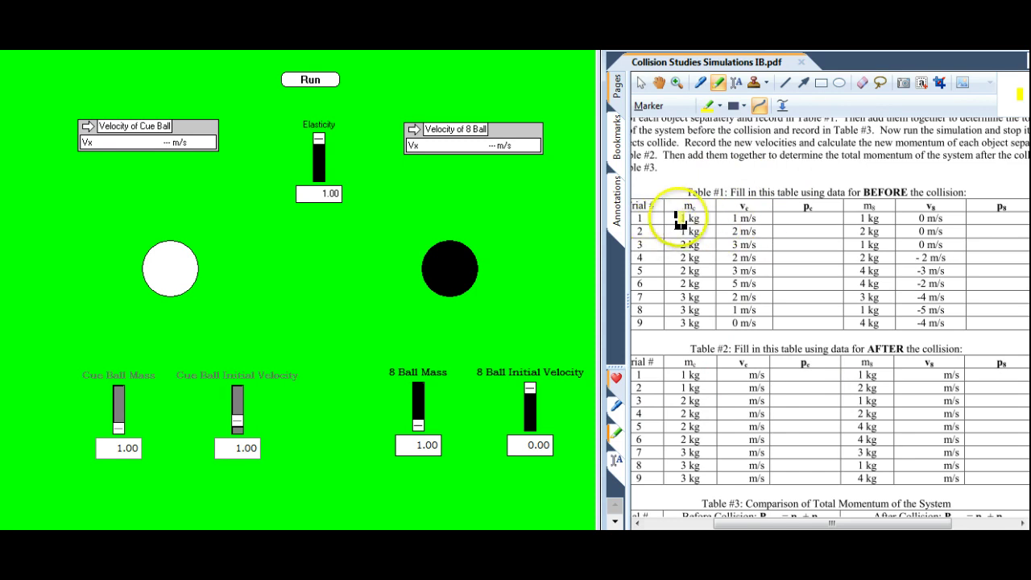
# Highlight the Trial 1 masses and velocities for both balls (1 kg, 1 m/s; 1 kg, 0 m/s) in the BEFORE table
pyautogui.moveTo(681, 220); pyautogui.dragTo(761, 219)
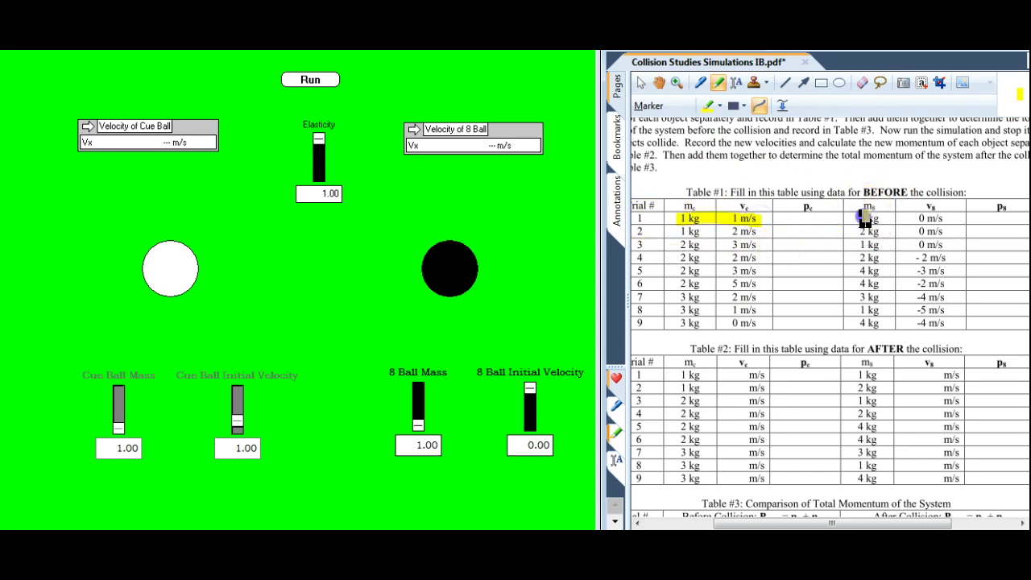
pyautogui.moveTo(861, 218); pyautogui.dragTo(949, 219)
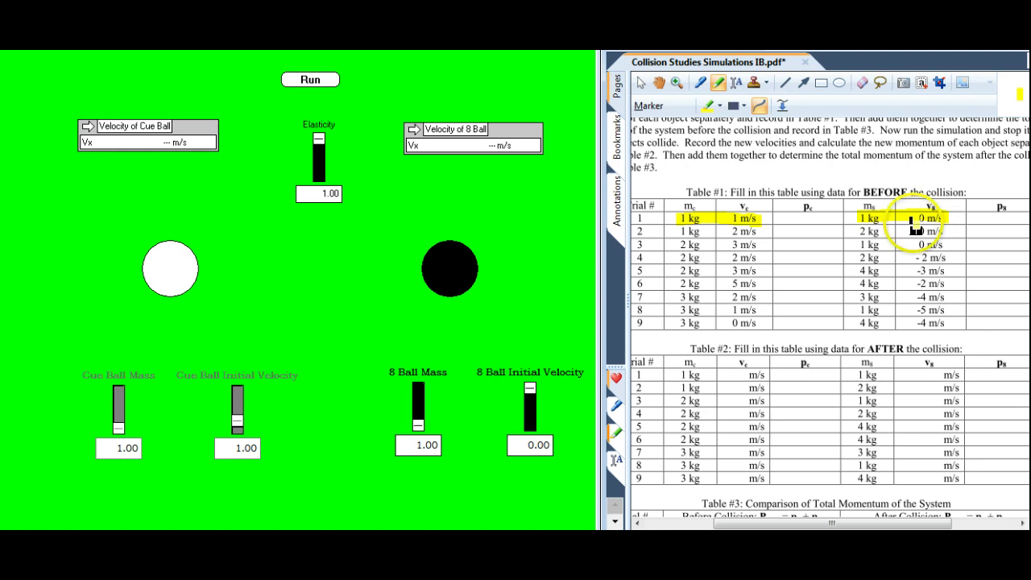
pyautogui.click(610, 289)
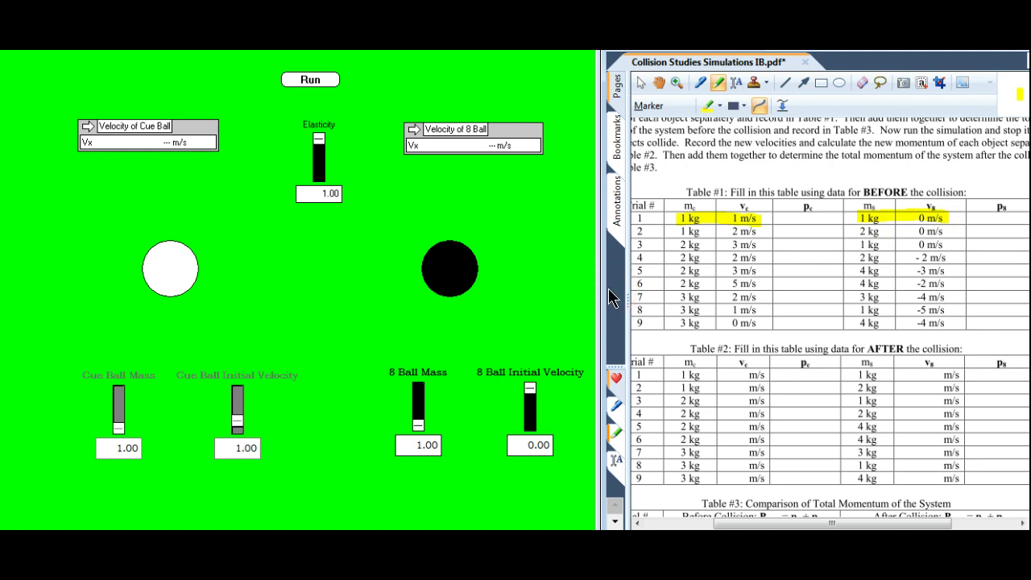
pyautogui.click(135, 141)
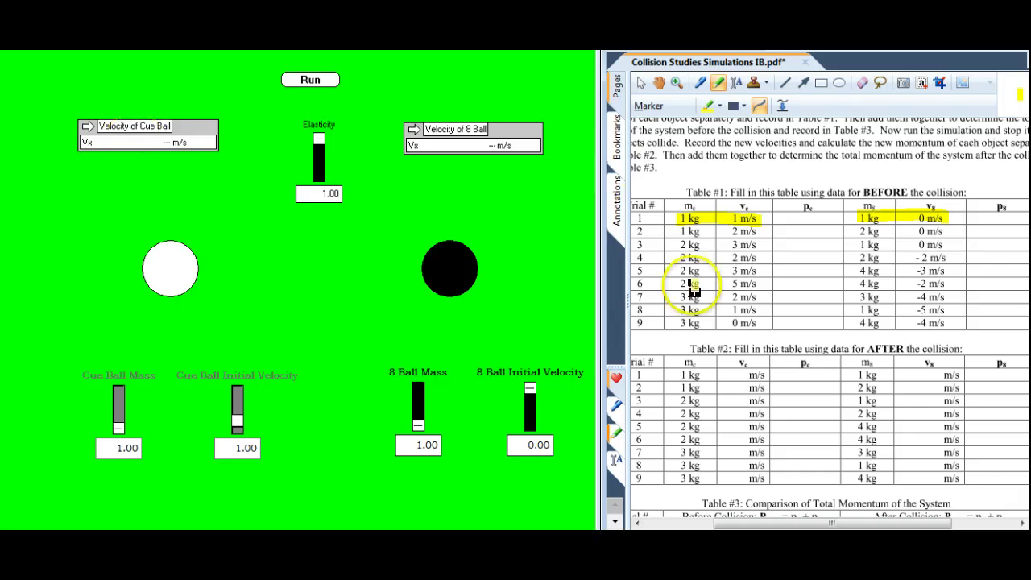
# Highlight the blank Trial 1 velocity and momentum cells for both balls in the AFTER table
pyautogui.moveTo(788, 373); pyautogui.dragTo(831, 373)
pyautogui.click(1003, 377)
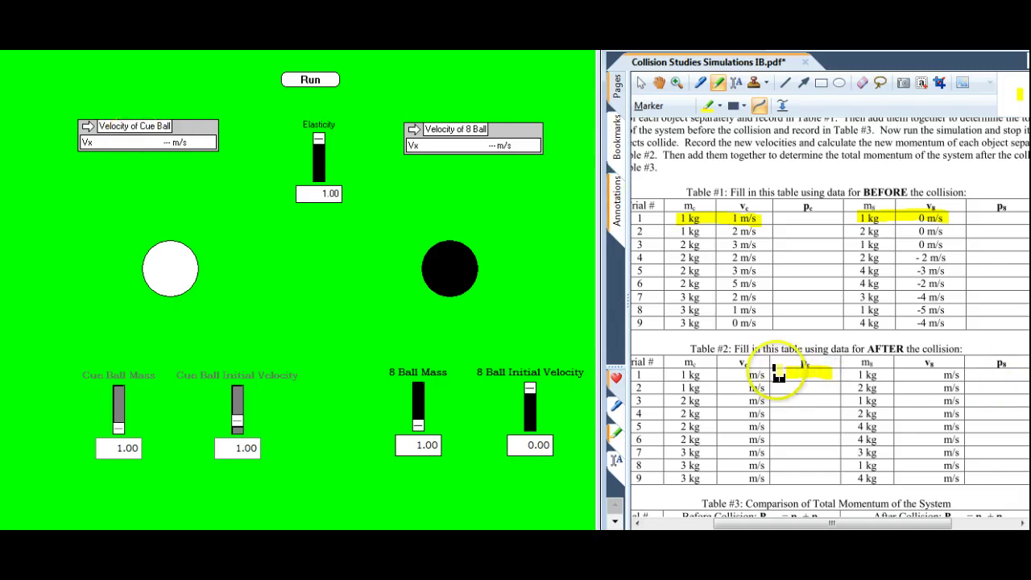
pyautogui.moveTo(731, 373); pyautogui.dragTo(759, 374)
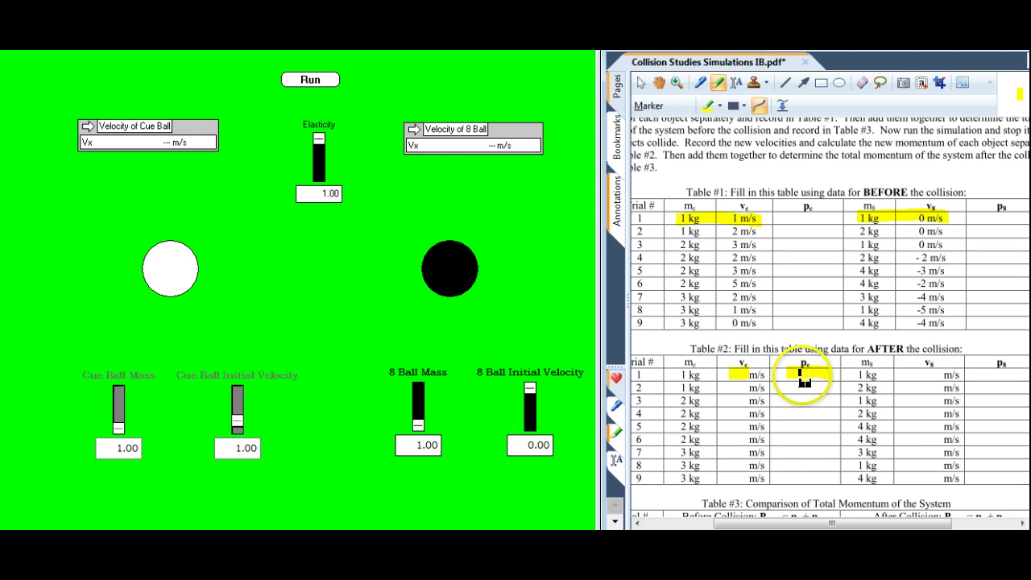
pyautogui.moveTo(912, 374); pyautogui.dragTo(1014, 373)
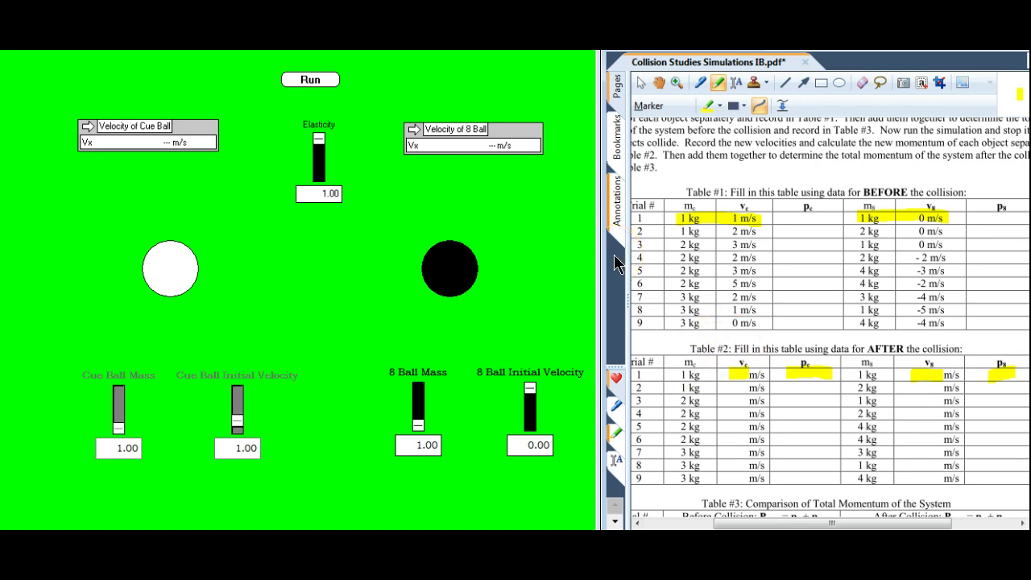
# Run the elastic collisions for Trials 1 and 2, stopping each run shortly after the balls collide
pyautogui.click(313, 80)
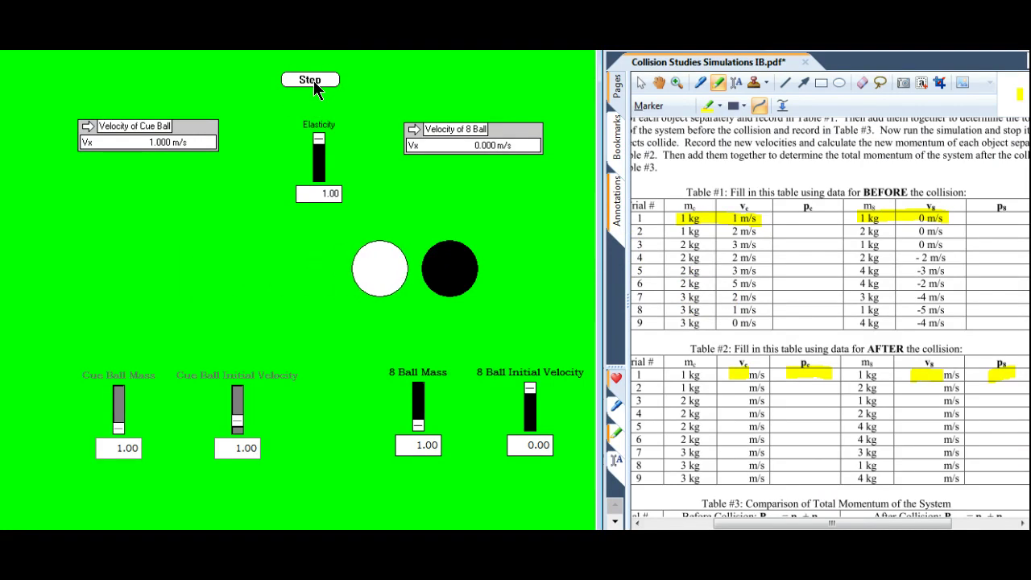
pyautogui.click(313, 81)
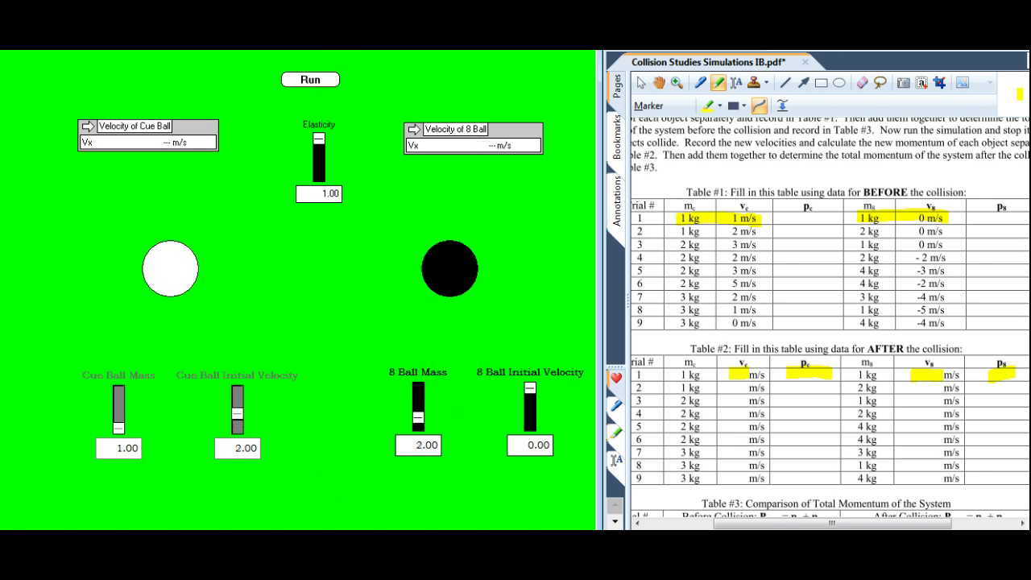
pyautogui.click(311, 80)
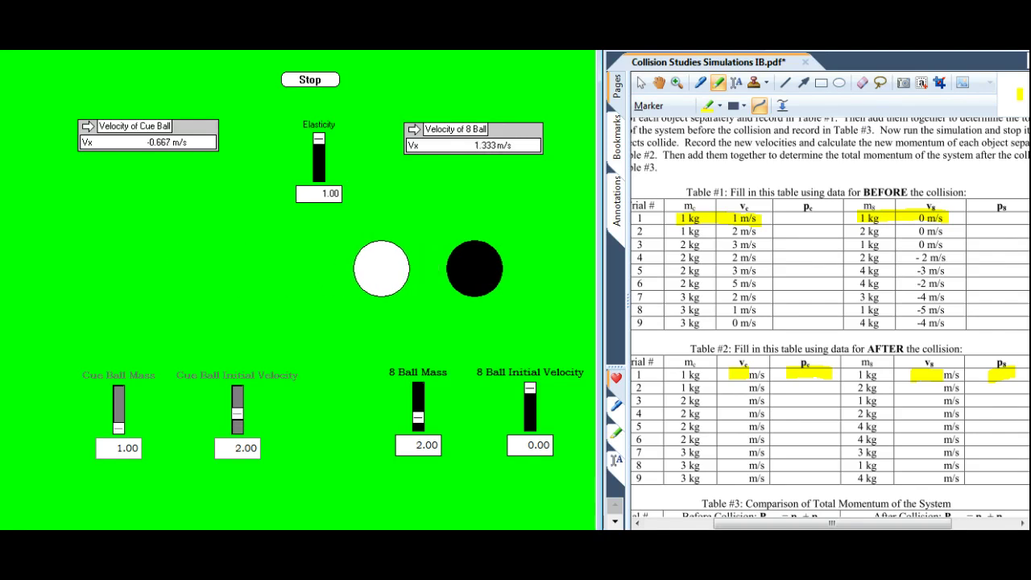
pyautogui.press('Return')
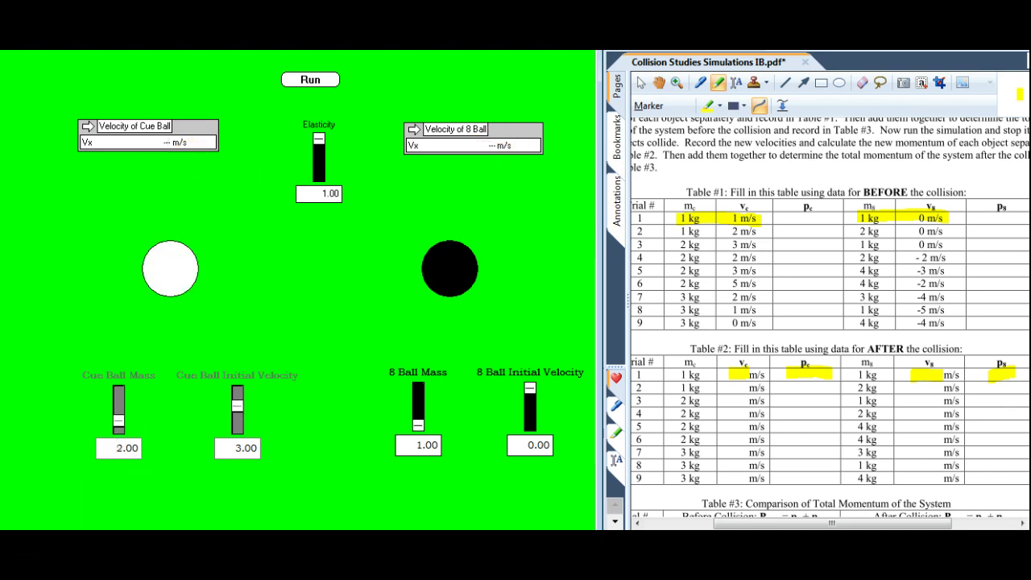
# Run and stop the elastic collisions for Trial 3 and for two 2 kg balls moving at 1 and -2 m/s
pyautogui.click(310, 80)
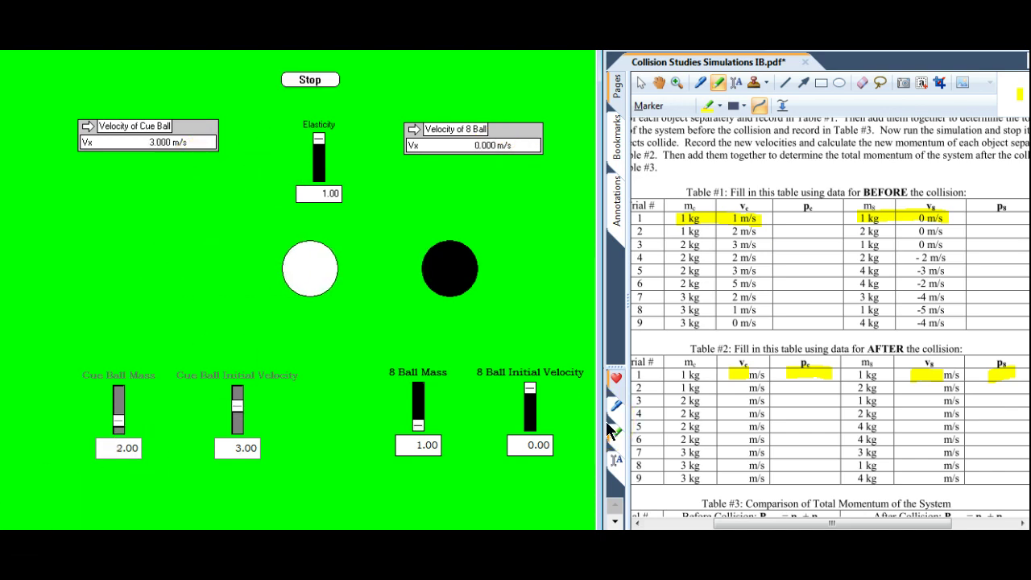
pyautogui.click(310, 80)
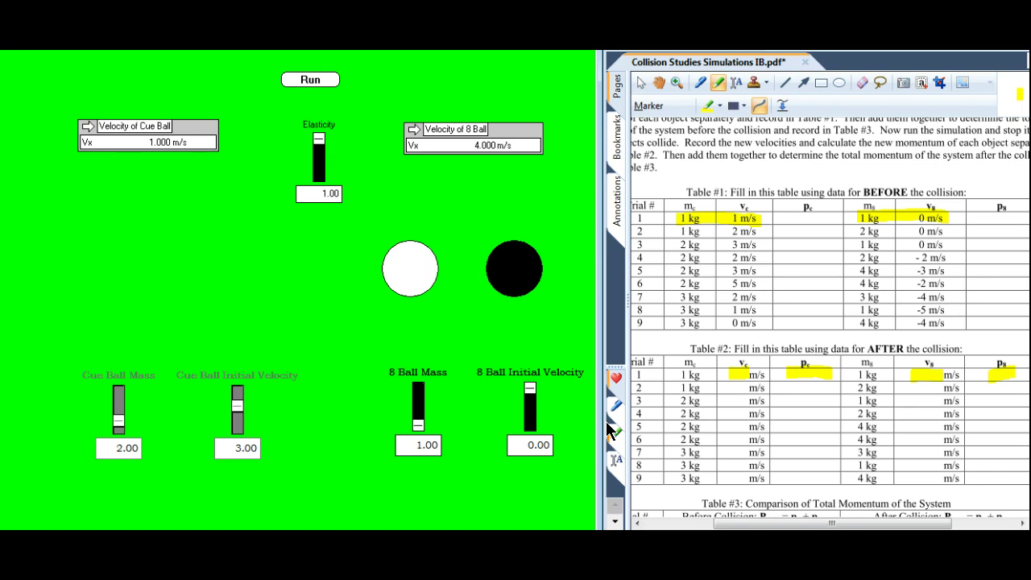
pyautogui.click(425, 86)
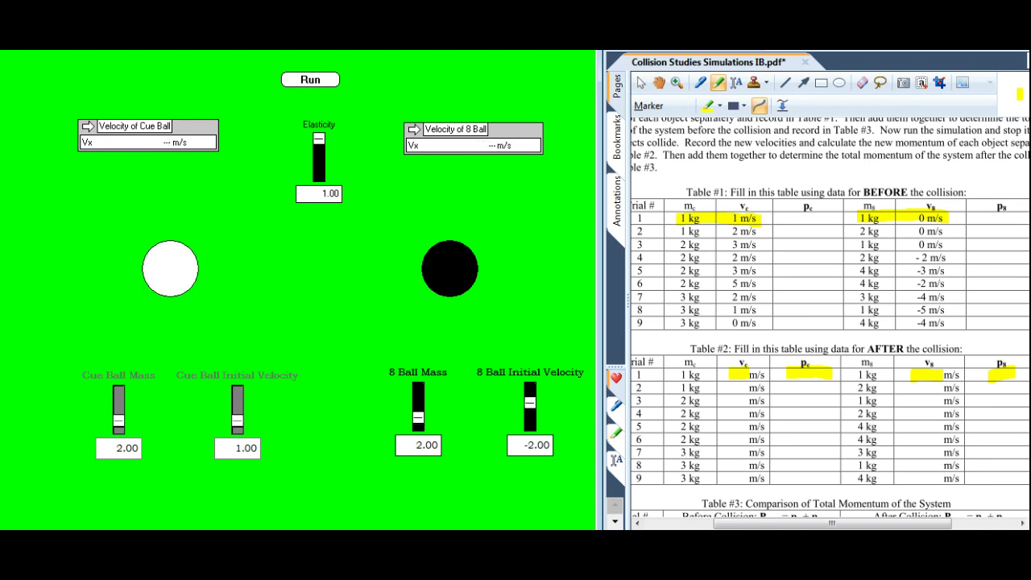
pyautogui.hotkey('ctrl', 'r')
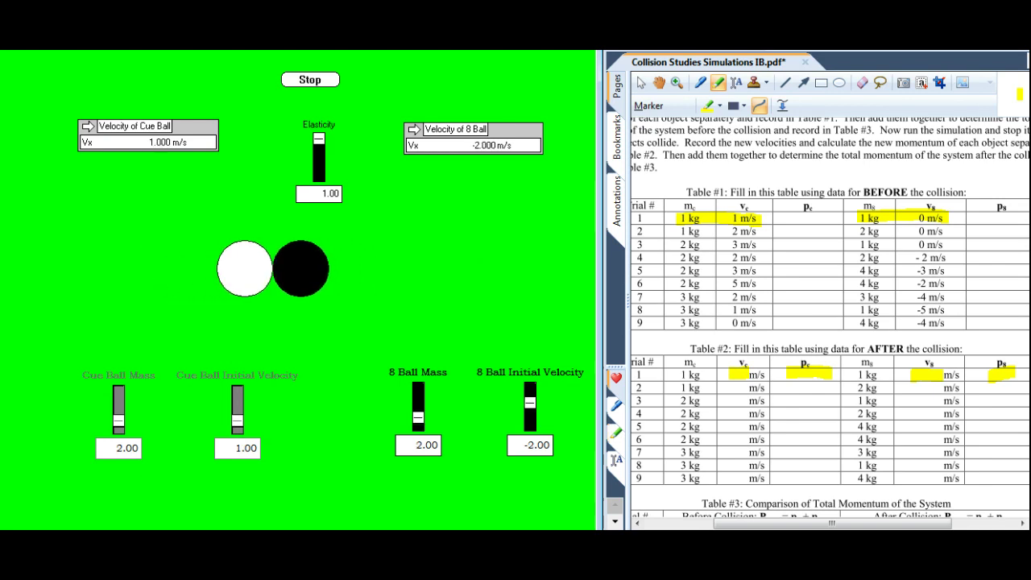
pyautogui.hotkey('ctrl', 'r')
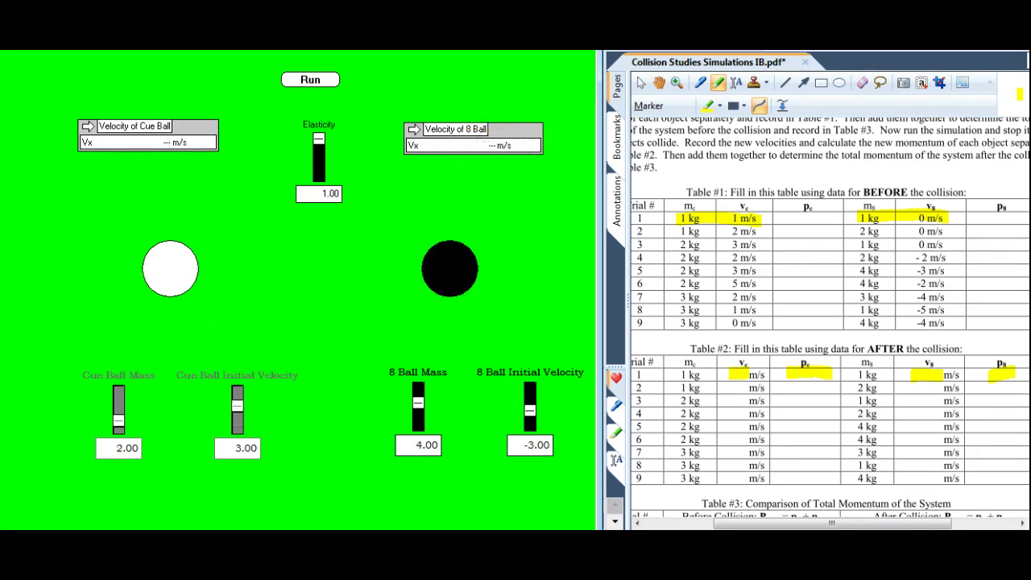
# Run and stop the elastic collisions for Trial 5 (2 kg and 4 kg, 3 and -3 m/s) and Trial 6 (5 and -2 m/s)
pyautogui.click(310, 80)
pyautogui.click(311, 80)
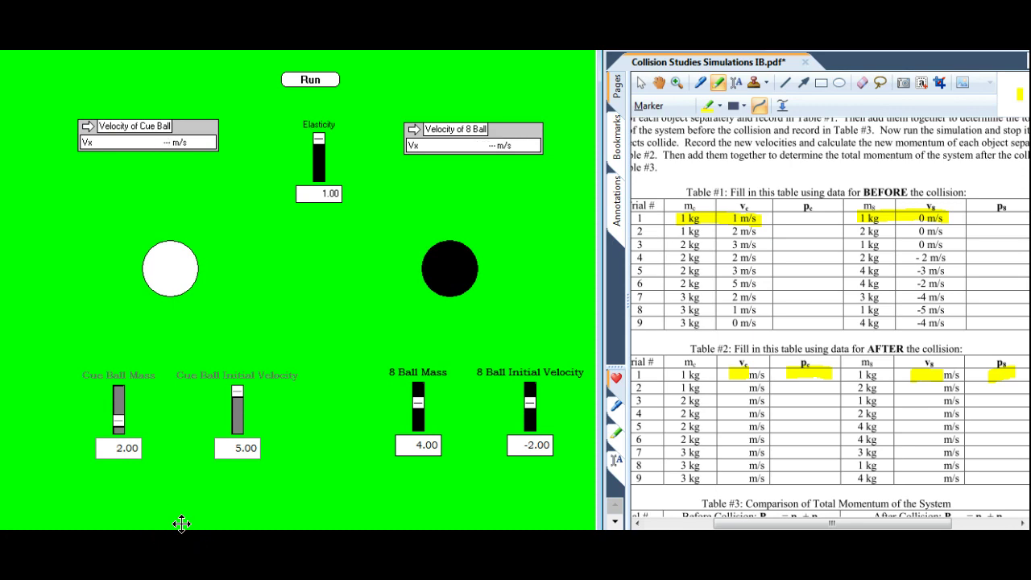
pyautogui.hotkey('ctrl', 'r')
pyautogui.hotkey('ctrl', 'r')
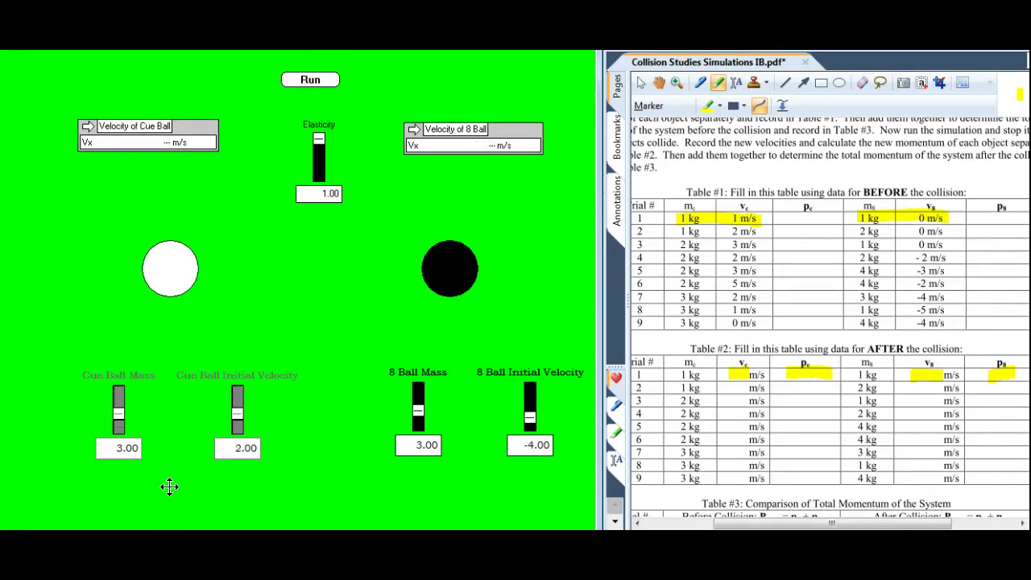
# Run the elastic collisions for Trials 7, 8 and 9 with the 3 kg cue ball at 2, 1 and 0 m/s
pyautogui.hotkey('ctrl', 'r')
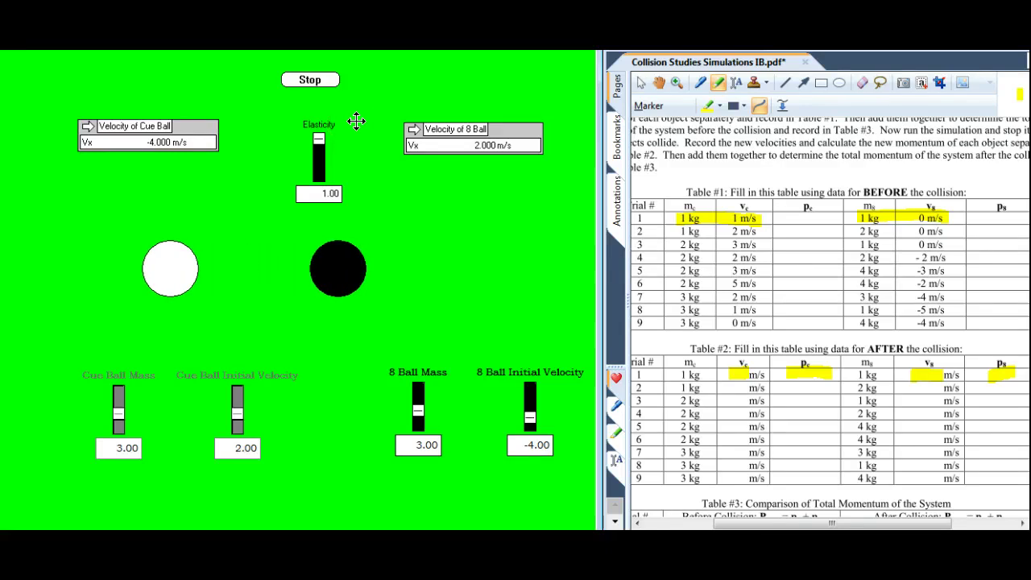
pyautogui.hotkey('ctrl', 'r')
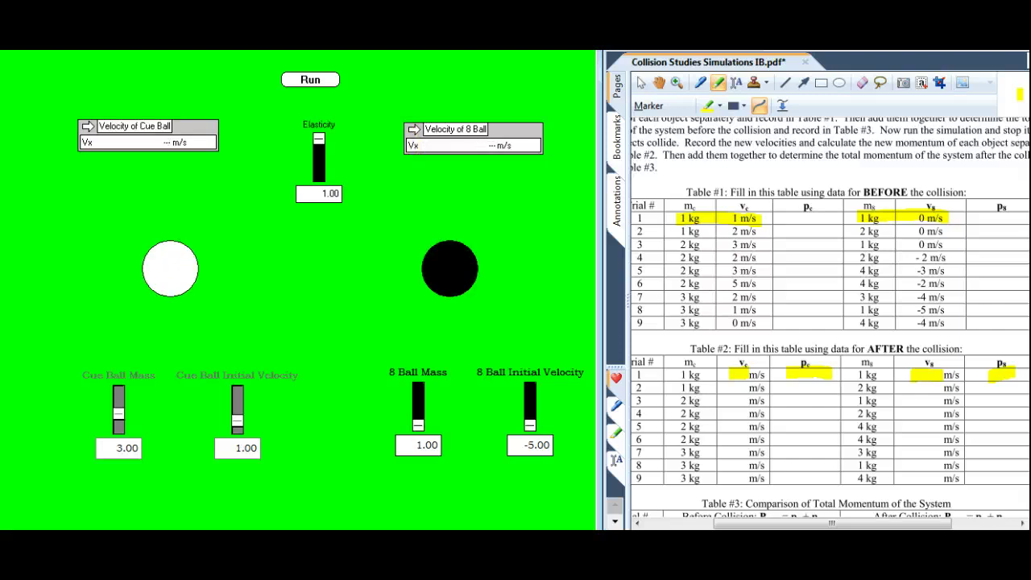
pyautogui.click(311, 80)
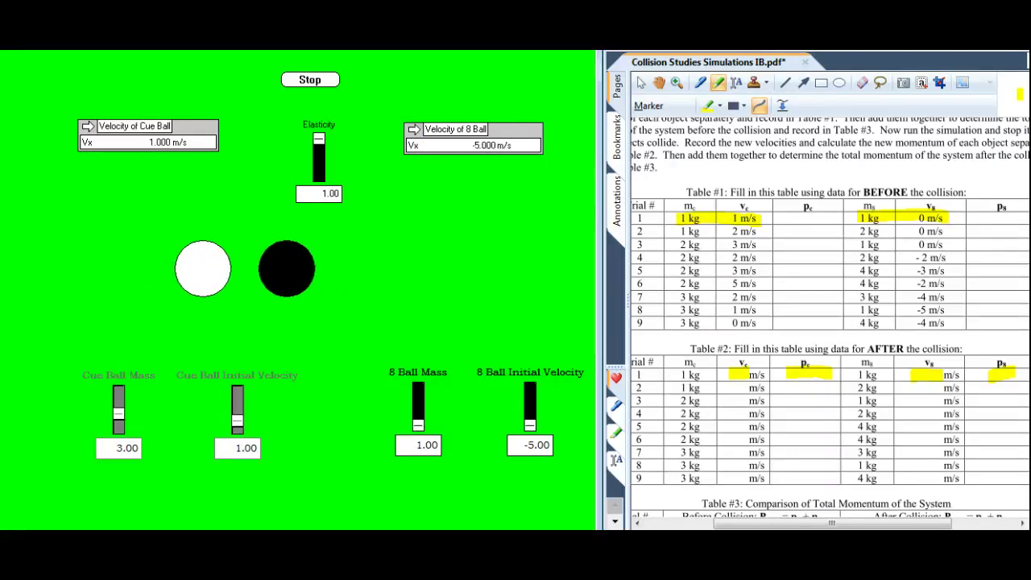
pyautogui.click(310, 80)
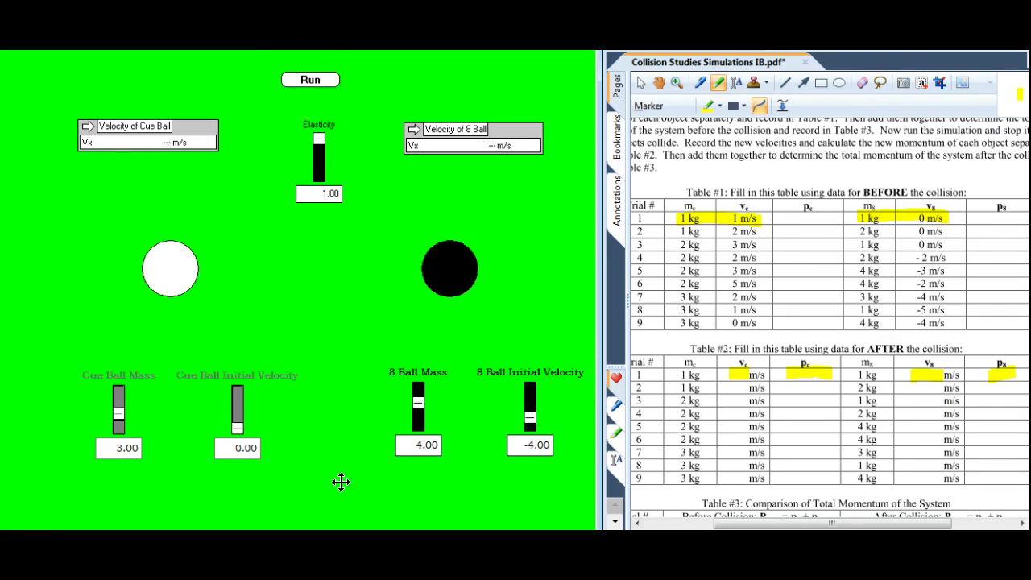
pyautogui.click(316, 78)
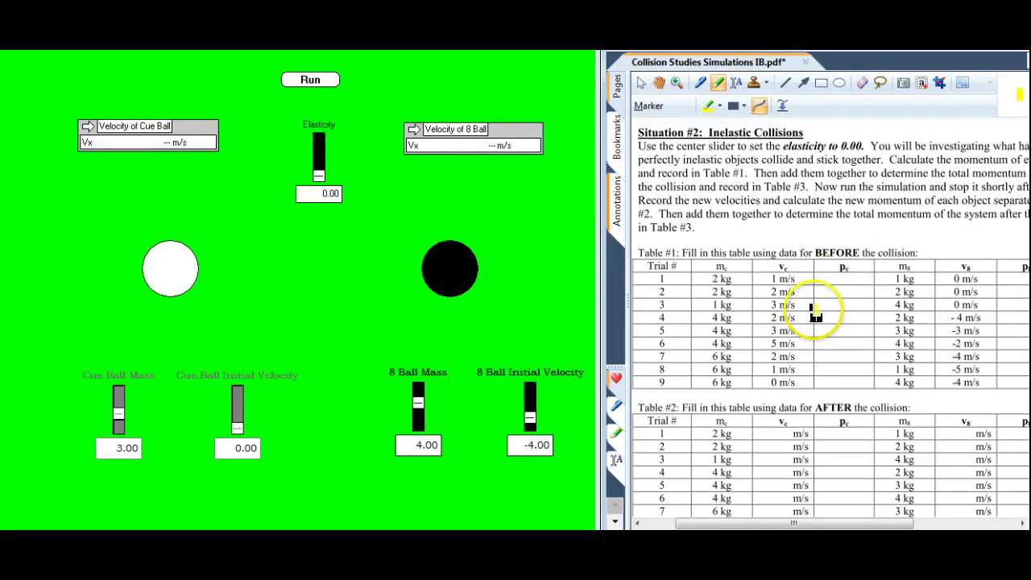
# Highlight the Situation #2 Trial 1 masses and velocities in the BEFORE table and both blank velocity cells in the AFTER table
pyautogui.moveTo(707, 278); pyautogui.dragTo(806, 279)
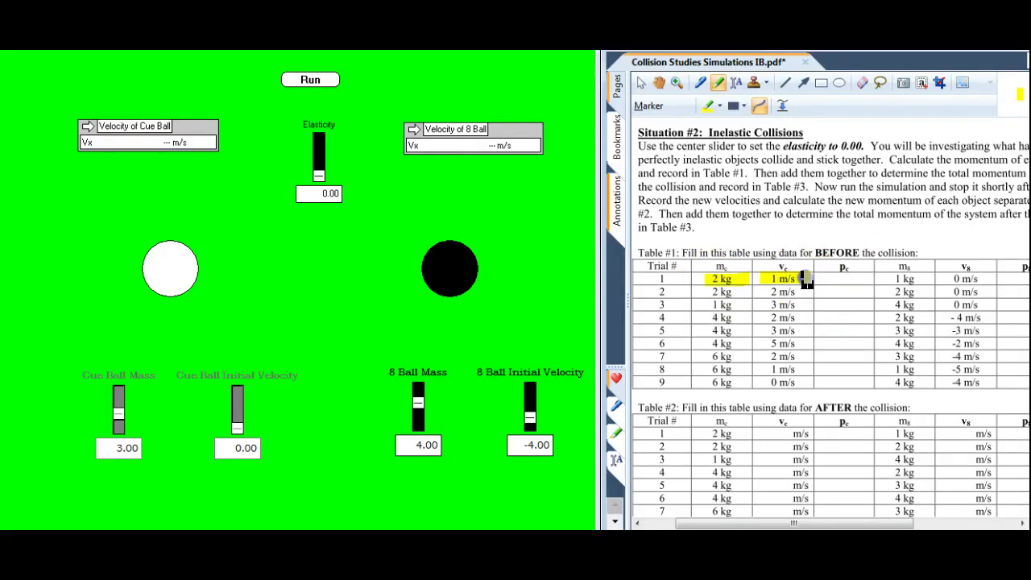
pyautogui.moveTo(908, 282); pyautogui.dragTo(982, 279)
pyautogui.moveTo(752, 433); pyautogui.dragTo(809, 434)
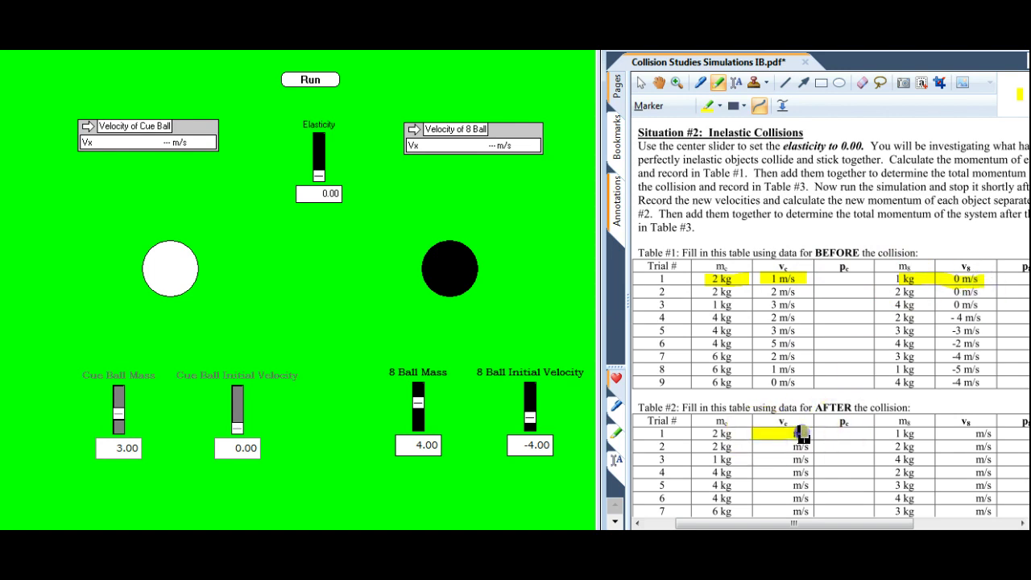
pyautogui.moveTo(935, 433); pyautogui.dragTo(974, 434)
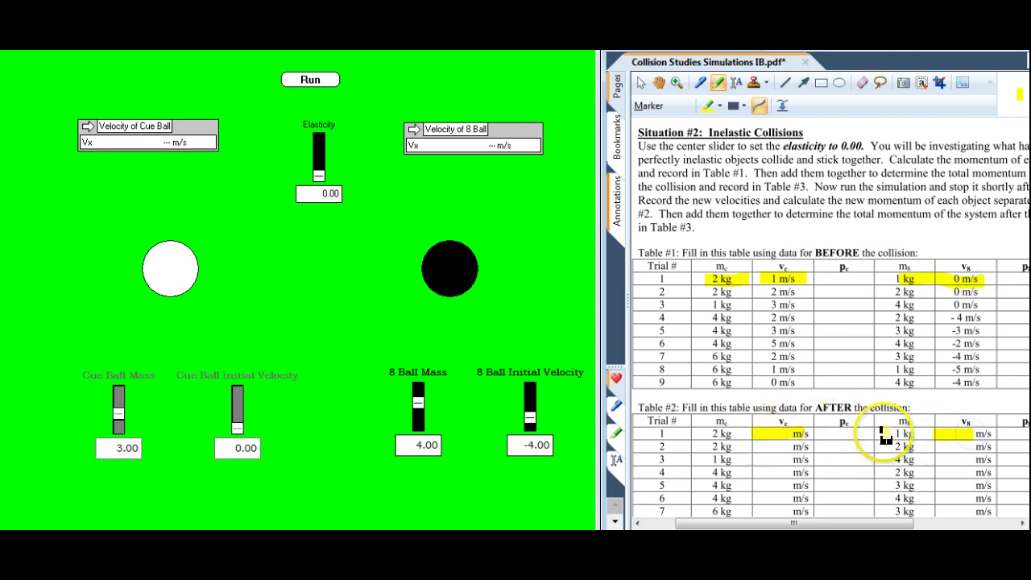
pyautogui.click(844, 434)
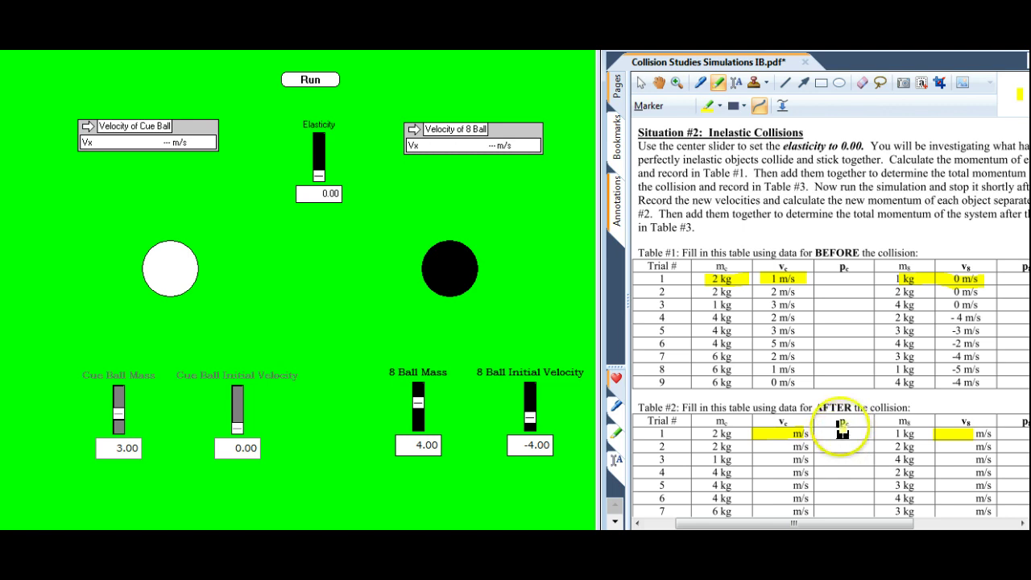
# Run and stop the inelastic collisions for Trials 1 and 2, with the 2 kg cue ball at 1 and 2 m/s
pyautogui.click(115, 490)
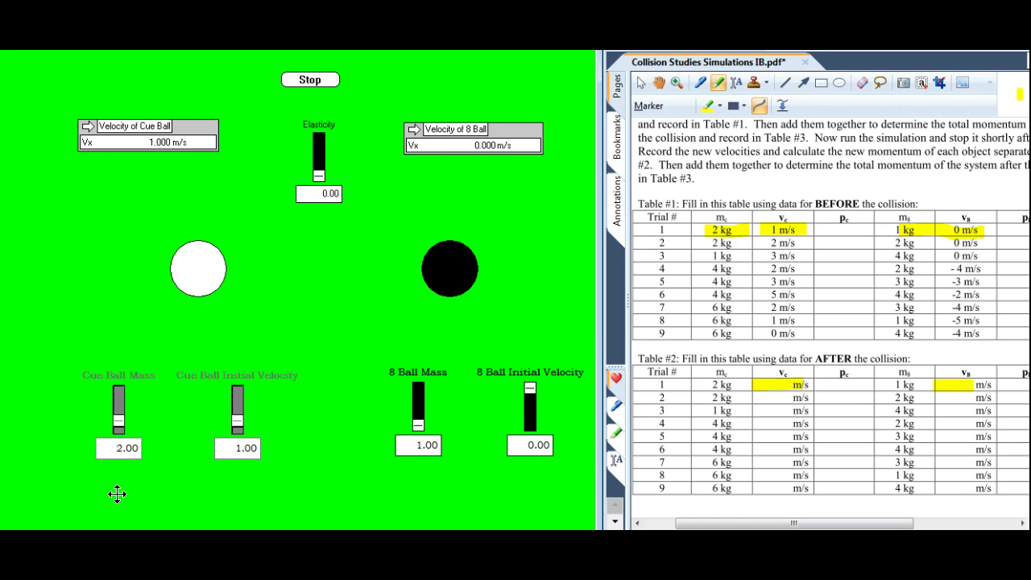
pyautogui.click(405, 82)
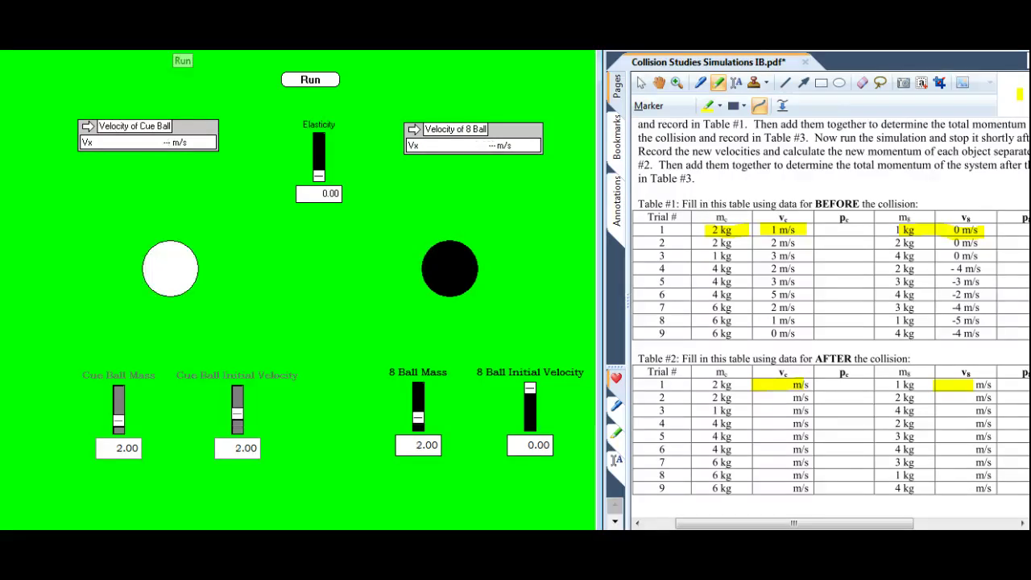
pyautogui.click(175, 43)
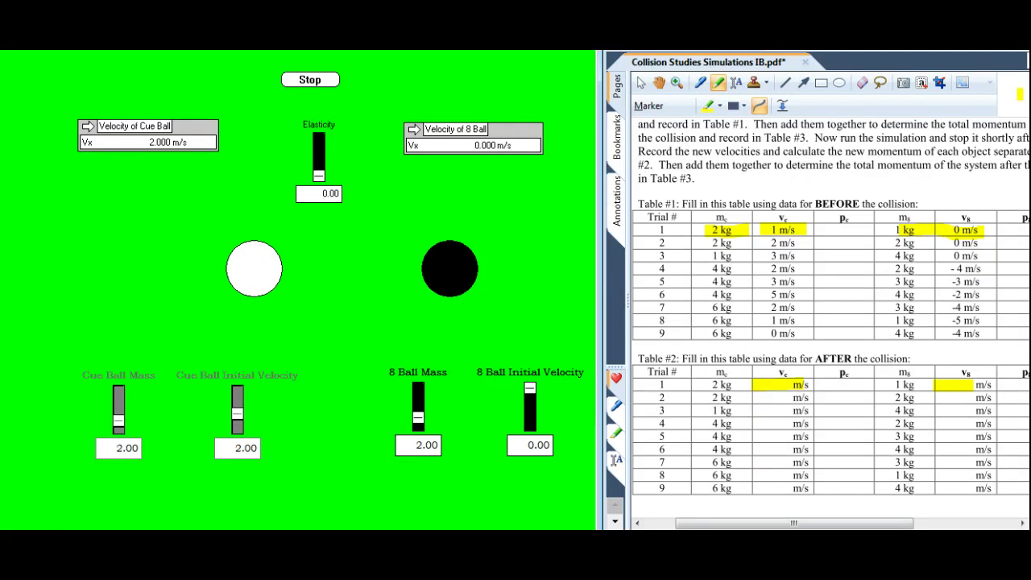
pyautogui.click(184, 43)
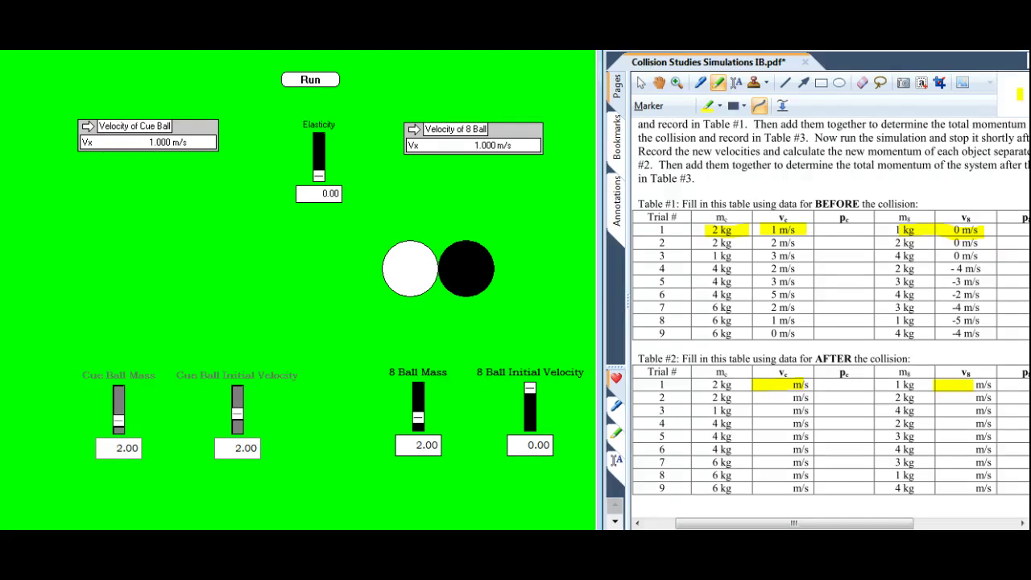
# Run and stop the inelastic collisions for Trial 3 (1 kg and 4 kg) and Trial 4 (4 kg and 2 kg)
pyautogui.click(322, 81)
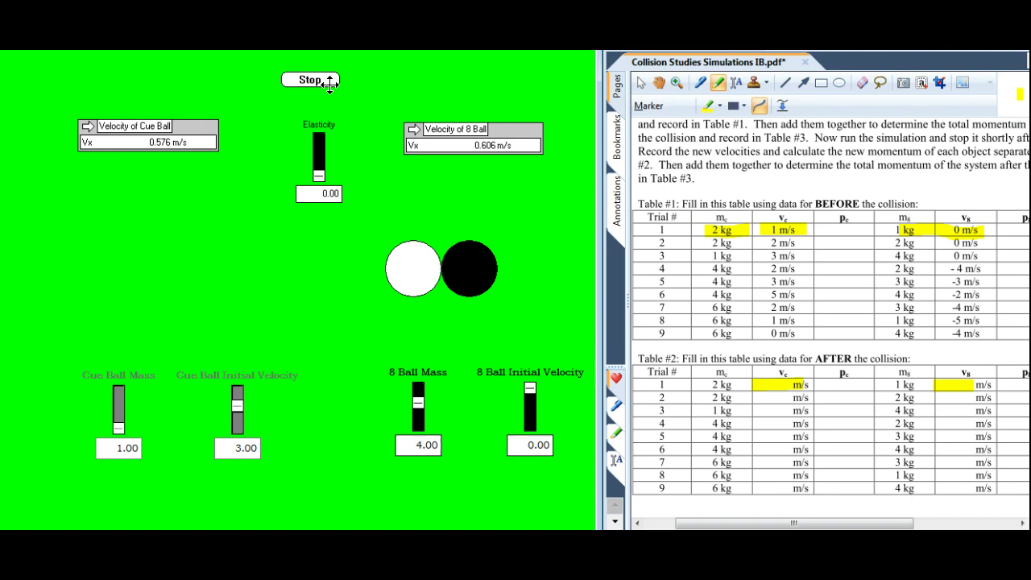
pyautogui.click(329, 81)
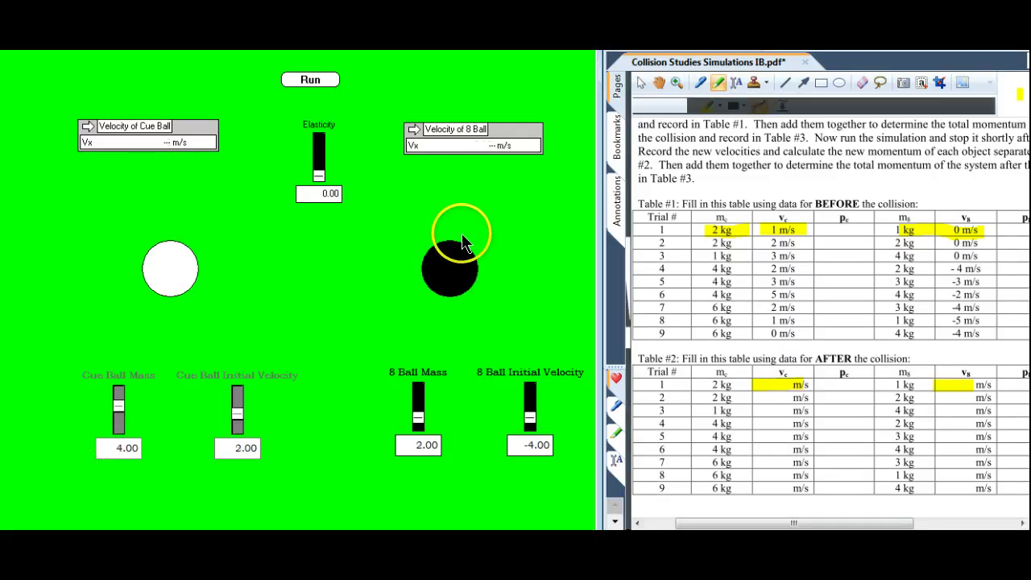
pyautogui.hotkey('ctrl', 'r')
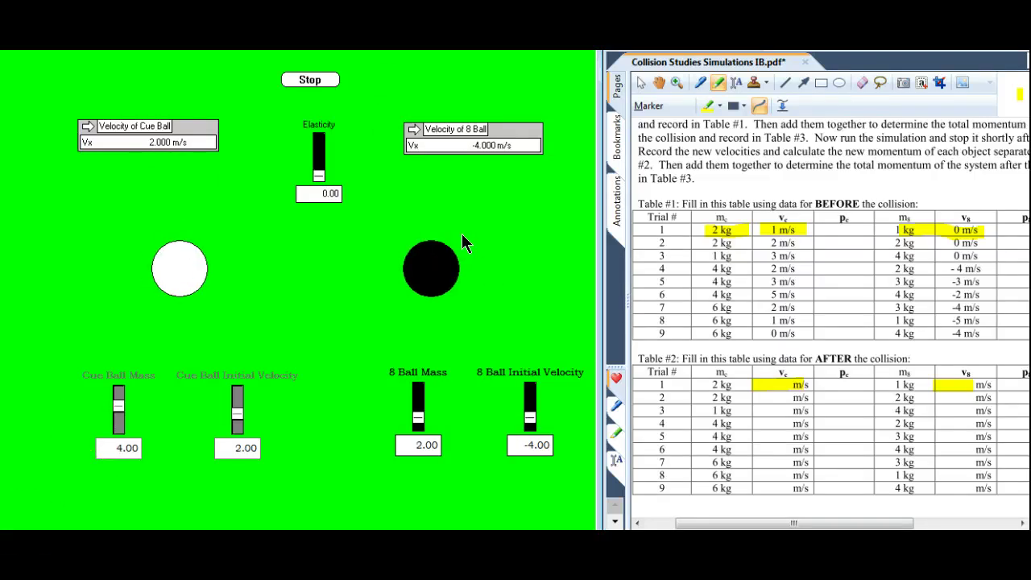
pyautogui.hotkey('ctrl', 'r')
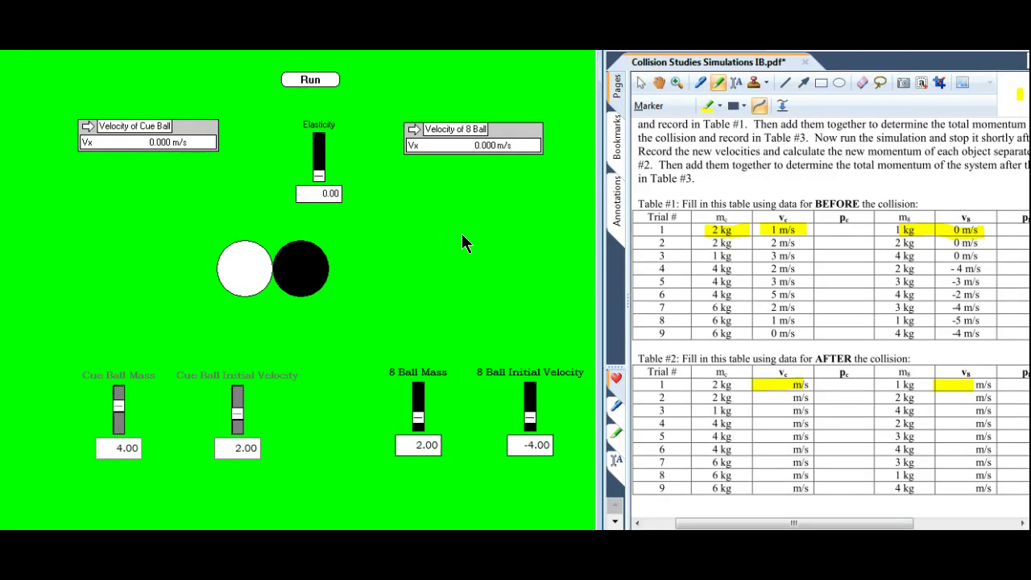
# Run and stop the inelastic collisions for Trial 5 (4 kg and 3 kg) and Trial 6 (4 kg and 4 kg)
pyautogui.click(385, 79)
pyautogui.click(451, 357)
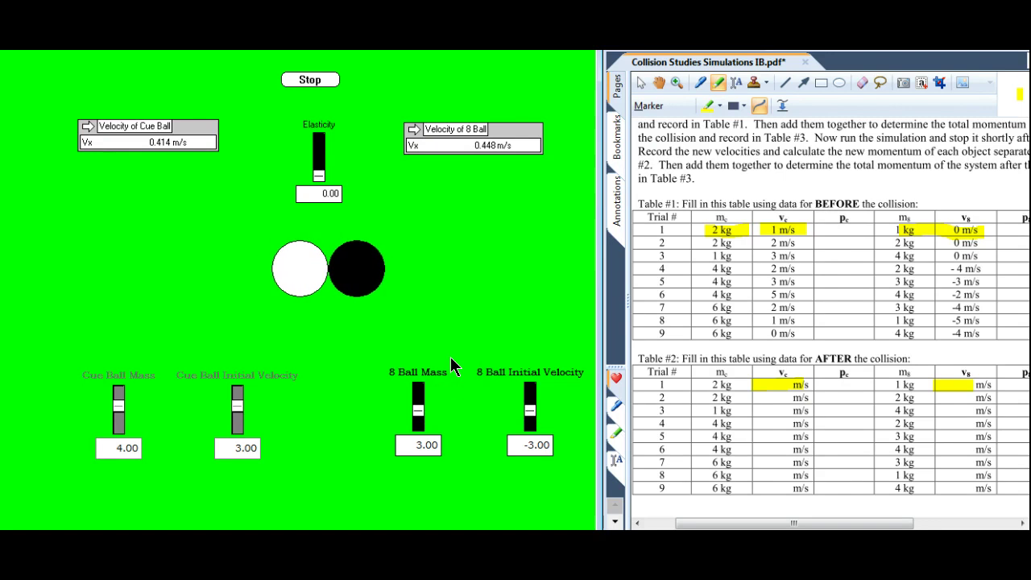
pyautogui.click(450, 357)
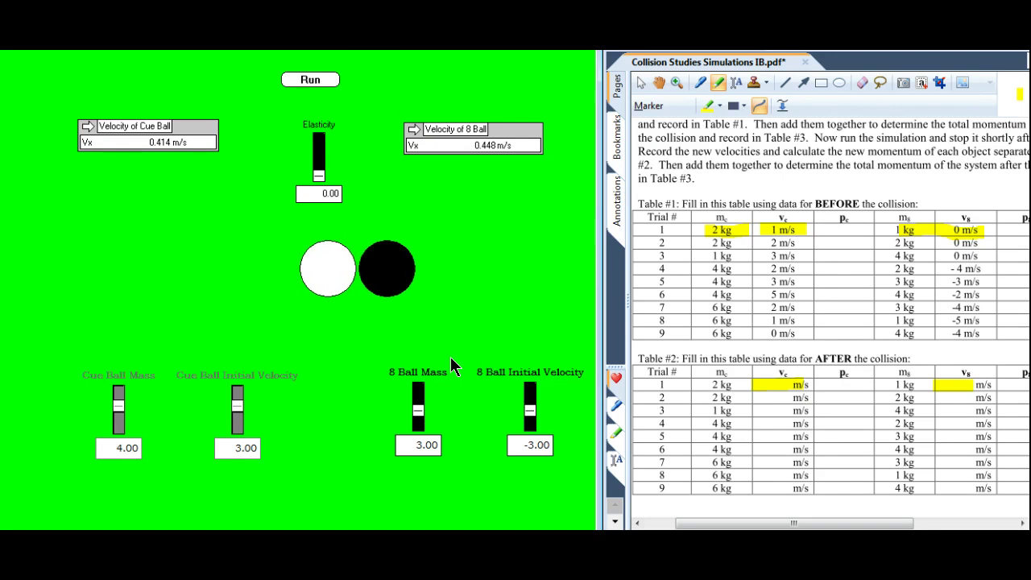
pyautogui.click(370, 90)
pyautogui.click(326, 226)
pyautogui.click(450, 417)
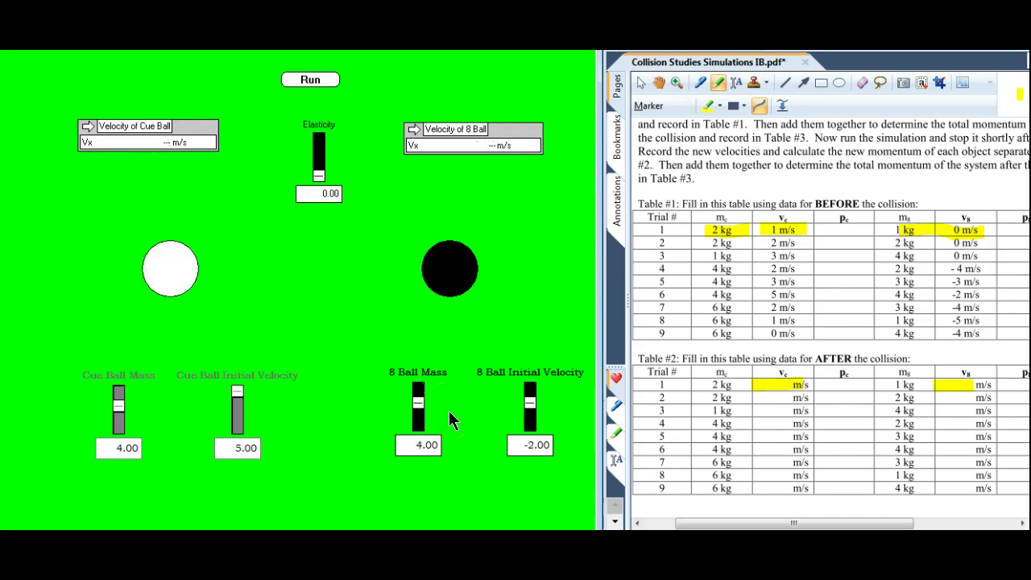
pyautogui.hotkey('ctrl', 'r')
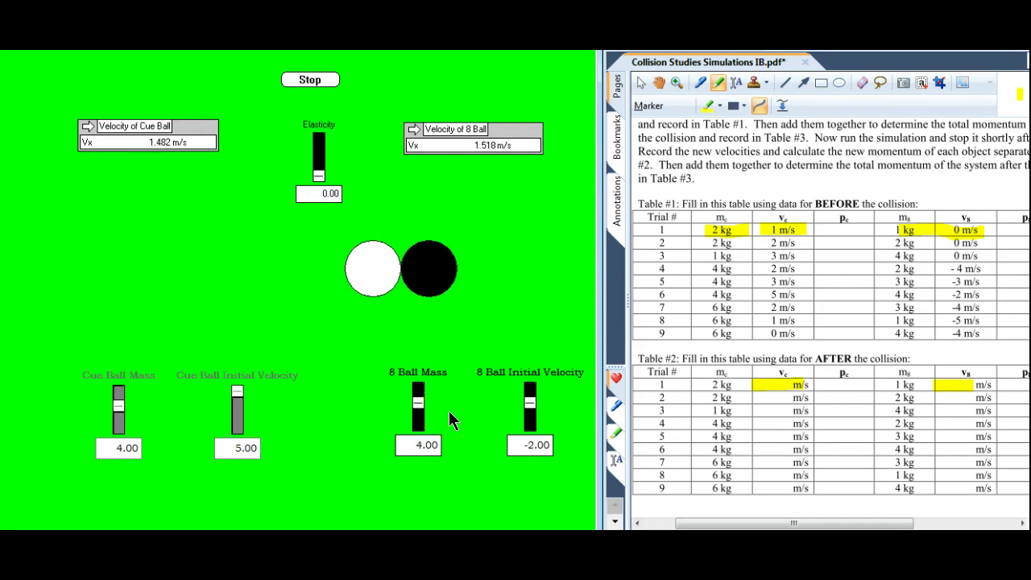
pyautogui.hotkey('ctrl', 'r')
# Run and stop the inelastic collisions for Trials 7 and 8, with the 6 kg cue ball at 2 and 1 m/s
pyautogui.click(357, 81)
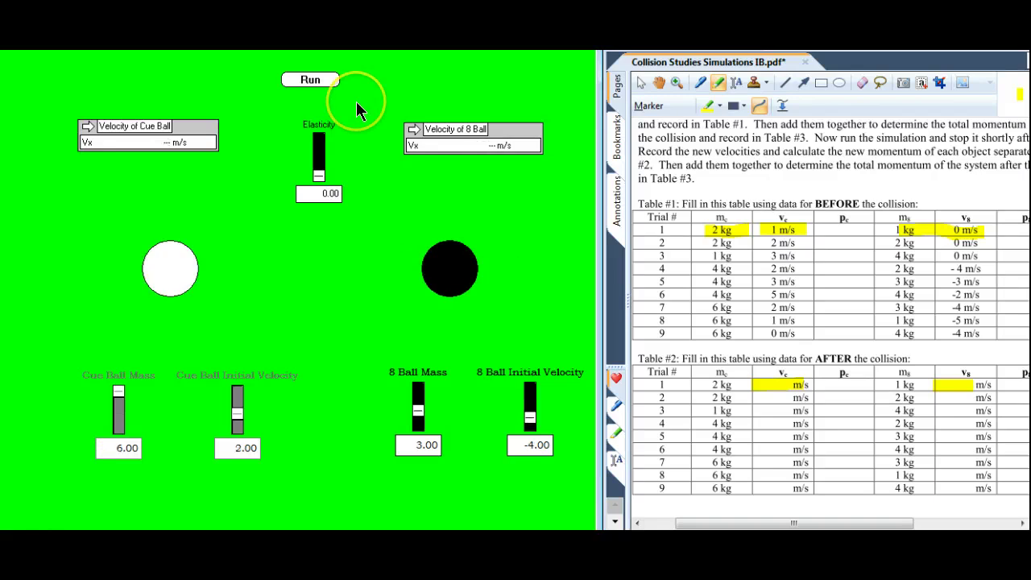
pyautogui.hotkey('ctrl', 'r')
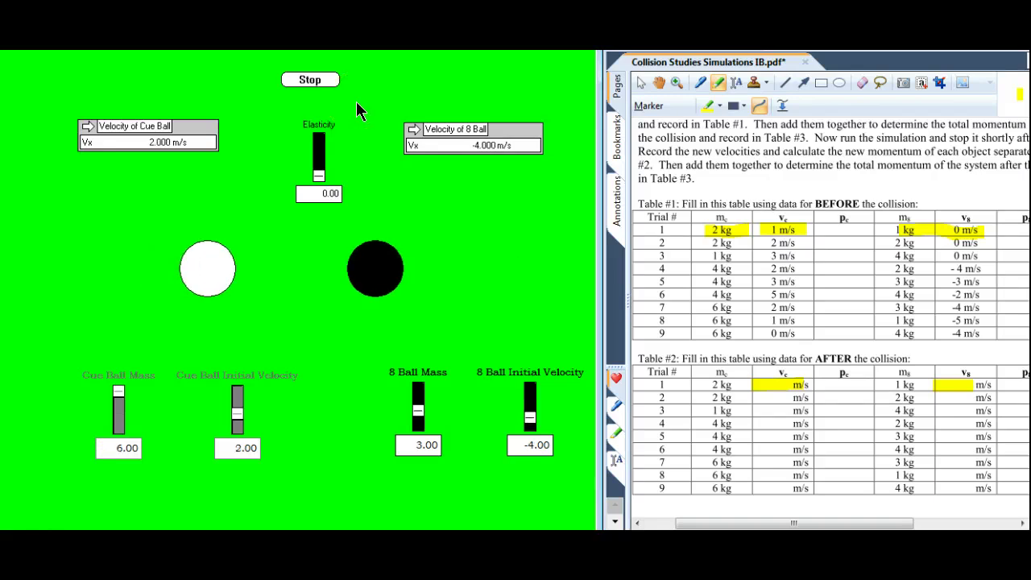
pyautogui.hotkey('ctrl', 'r')
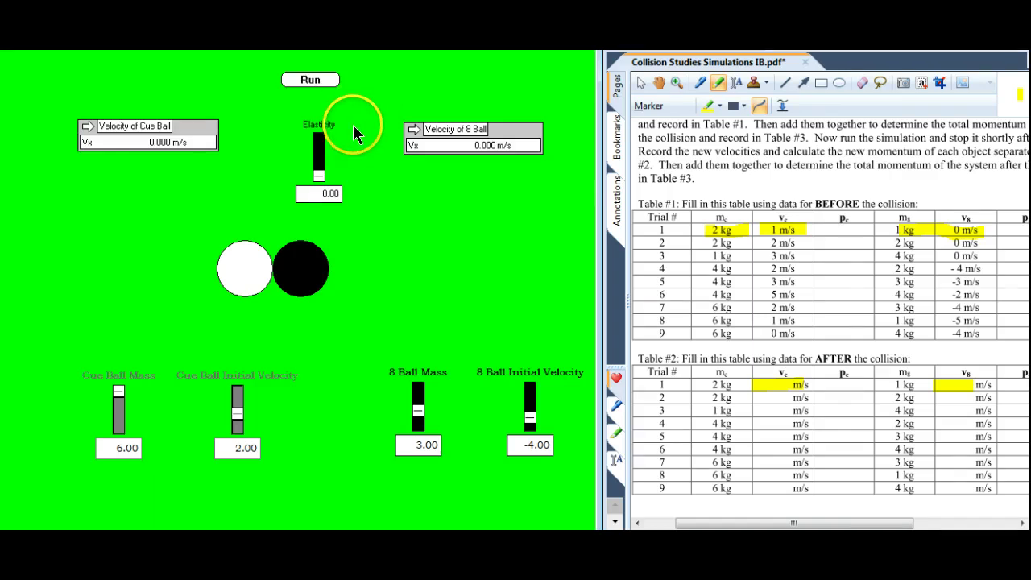
pyautogui.click(363, 91)
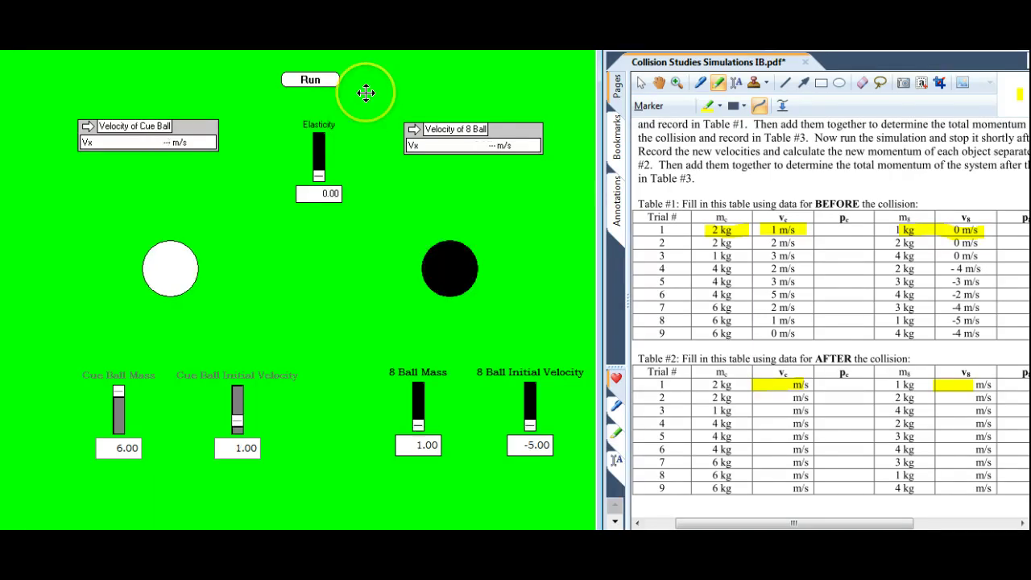
pyautogui.hotkey('ctrl', 'r')
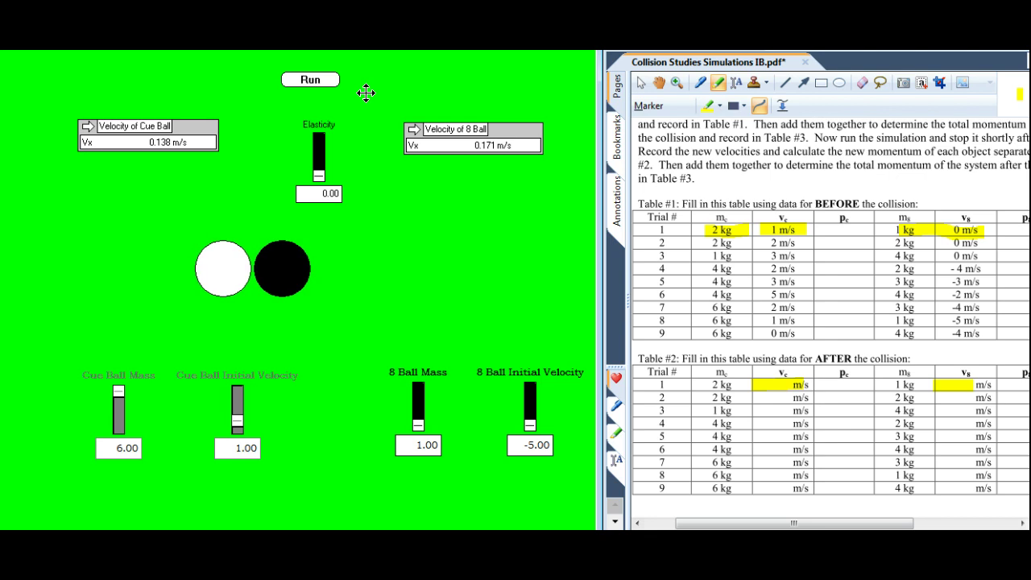
# Run and stop the inelastic collision for Trial 9, with the 6 kg cue ball at 0 m/s and the 4 kg 8 ball at -4 m/s
pyautogui.click(395, 67)
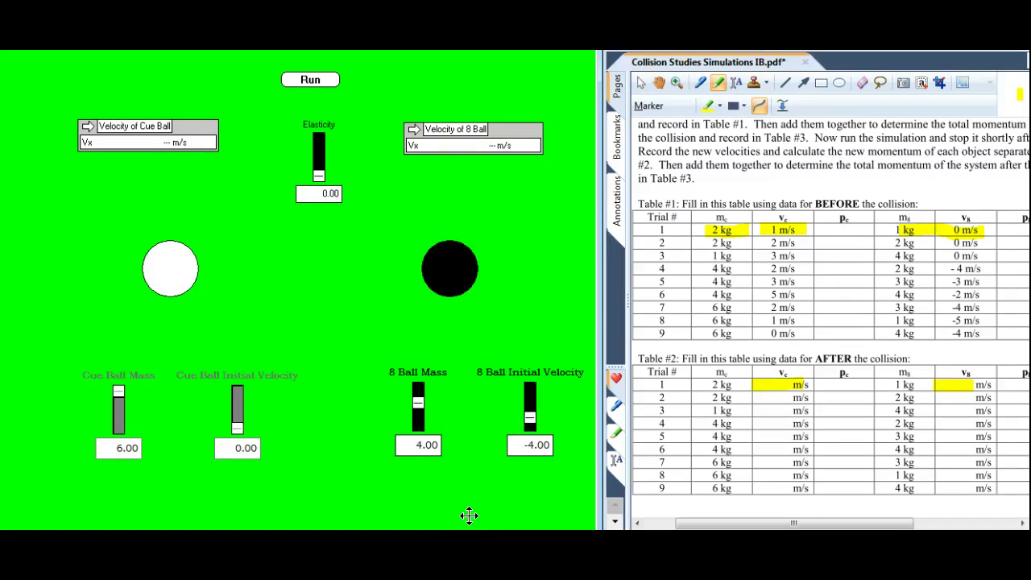
pyautogui.hotkey('ctrl', 'r')
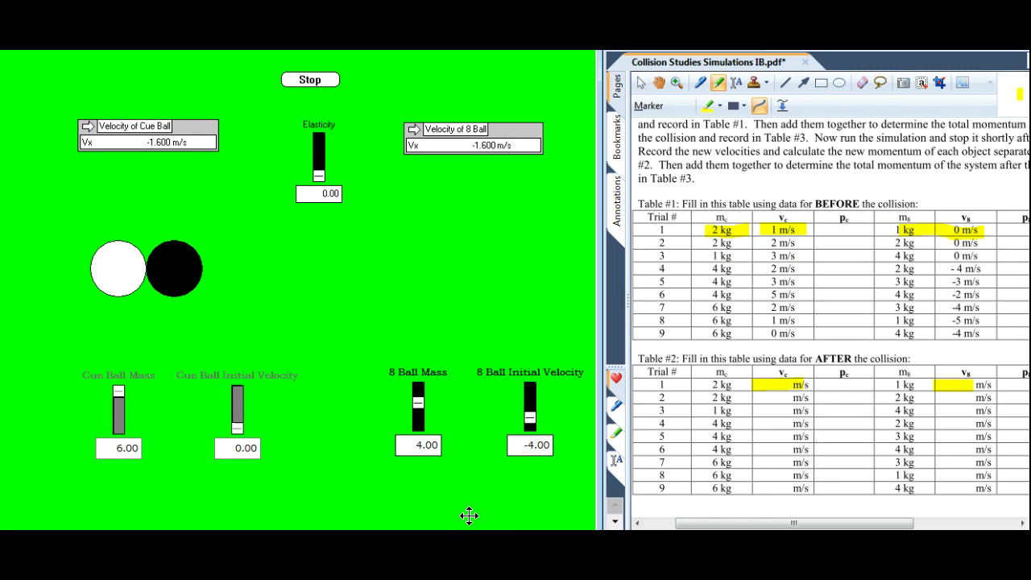
pyautogui.hotkey('ctrl', 'r')
pyautogui.click(403, 84)
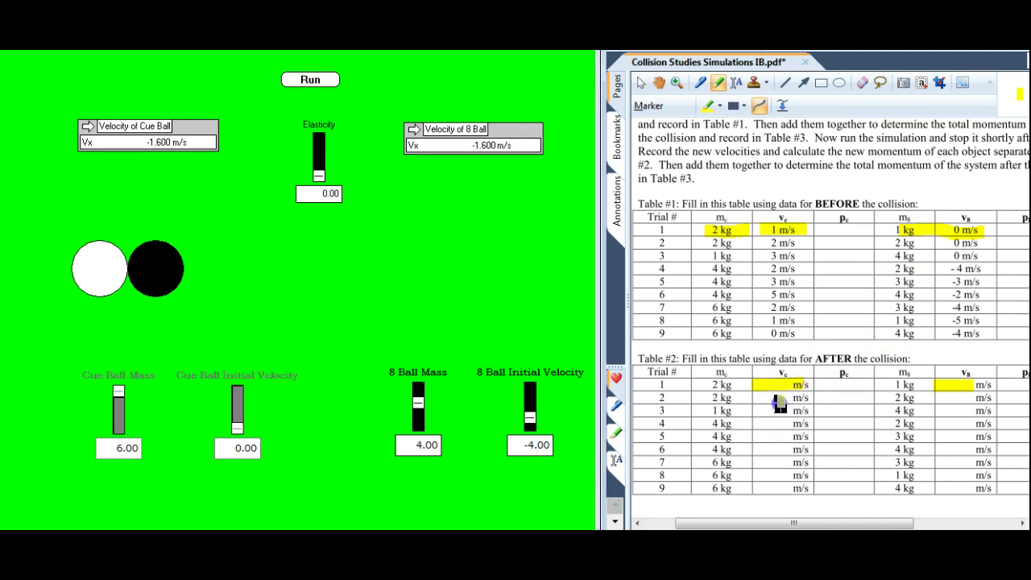
# Highlight the blank velocity and momentum columns for both balls in the Situation #2 AFTER table
pyautogui.moveTo(773, 397); pyautogui.dragTo(774, 487)
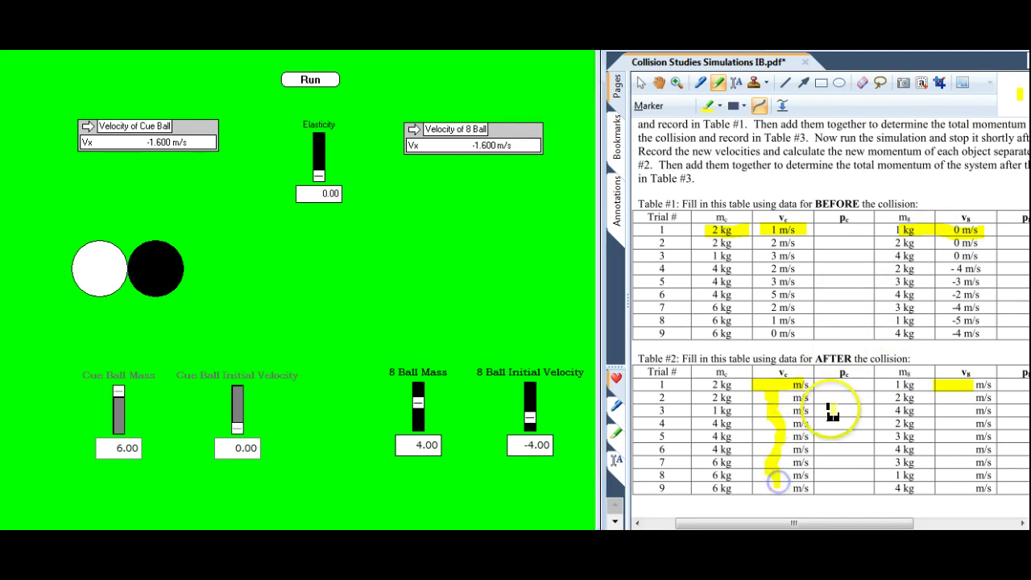
pyautogui.moveTo(838, 389); pyautogui.dragTo(855, 486)
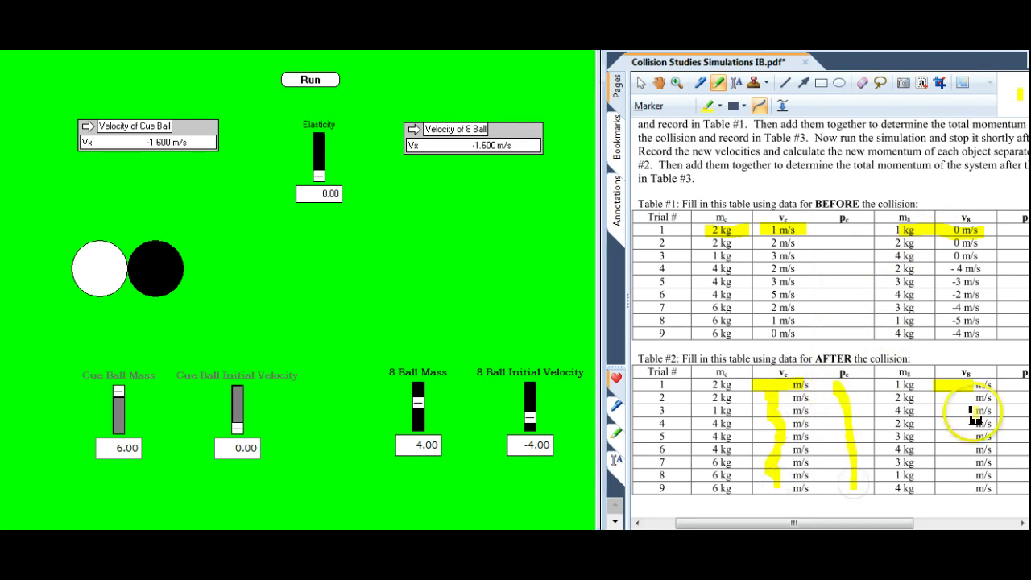
pyautogui.moveTo(1018, 389); pyautogui.dragTo(1014, 488)
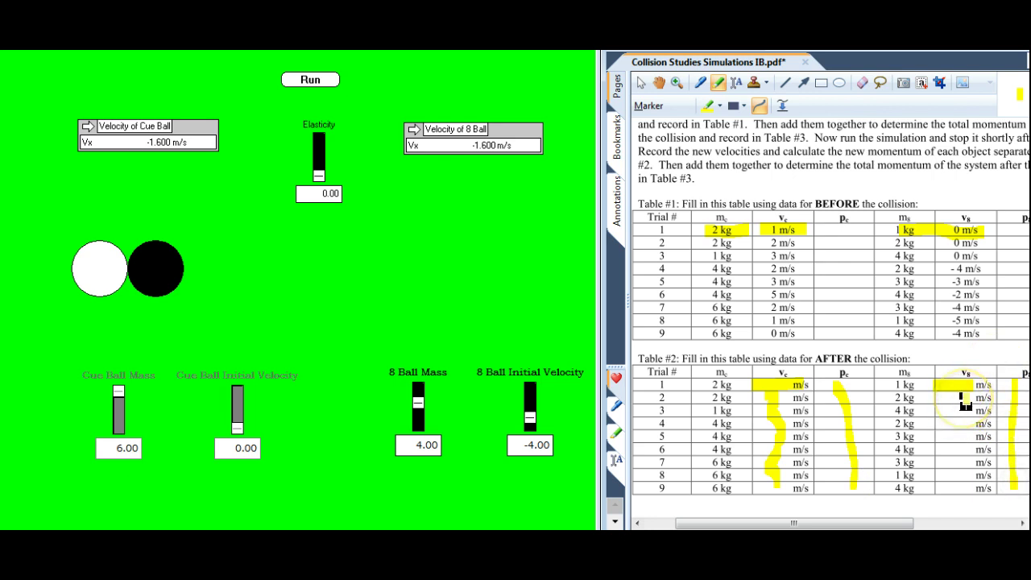
pyautogui.moveTo(960, 391); pyautogui.dragTo(965, 483)
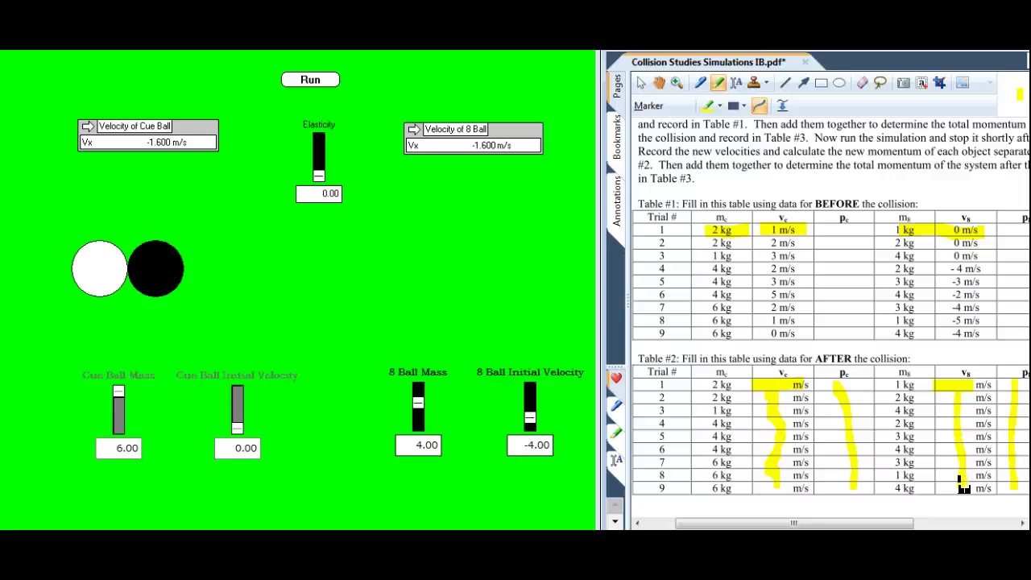
# Go to the before and after collision tables of Situation #3- Predictions in the worksheet
pyautogui.scroll(-5, 811, 323)
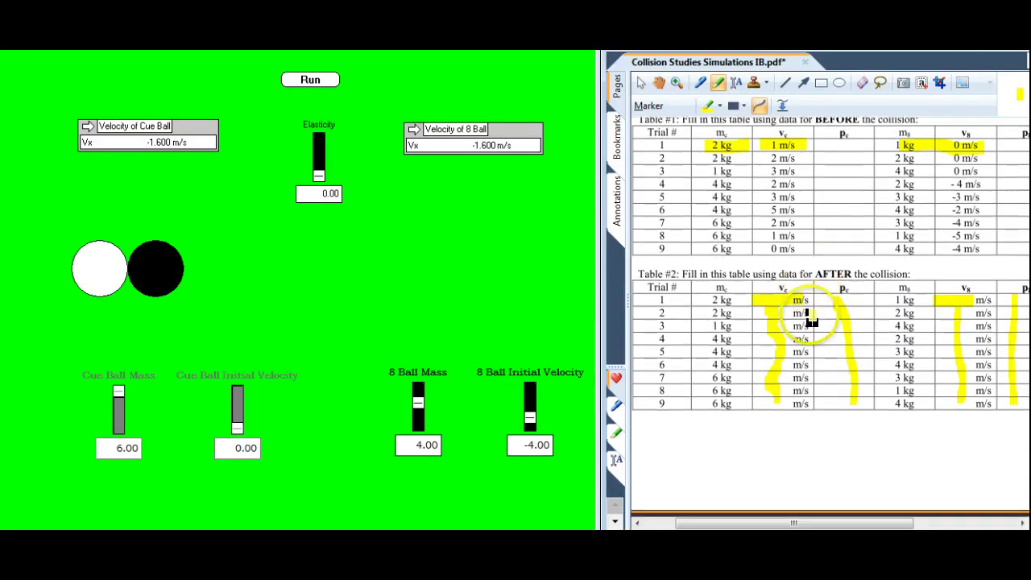
pyautogui.scroll(-3, 811, 319)
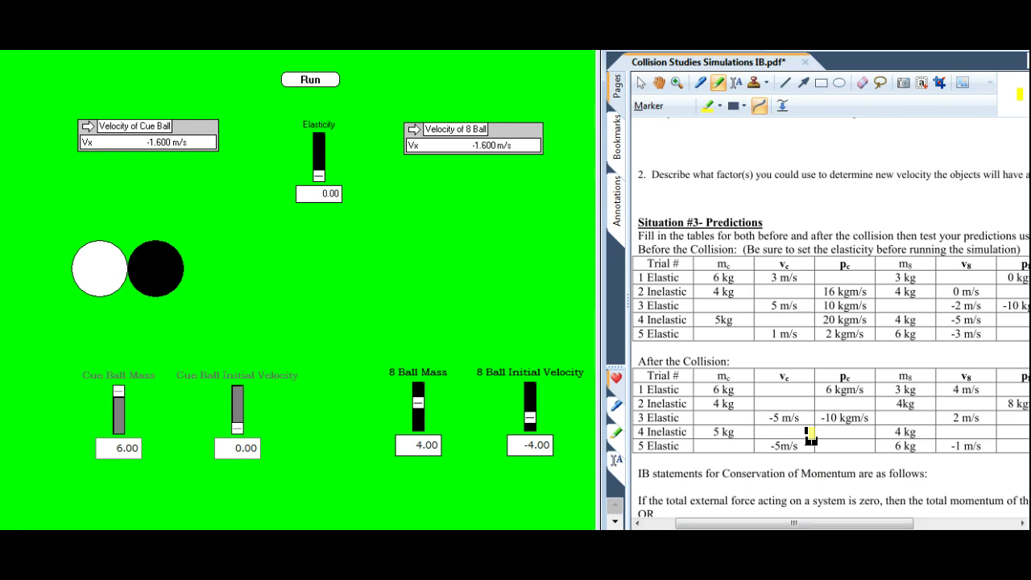
pyautogui.click(740, 385)
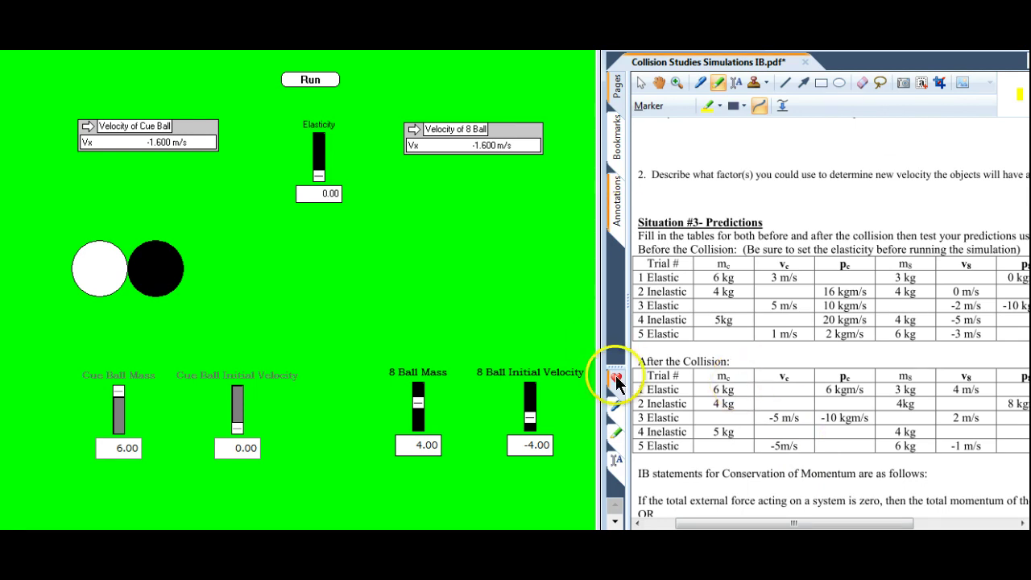